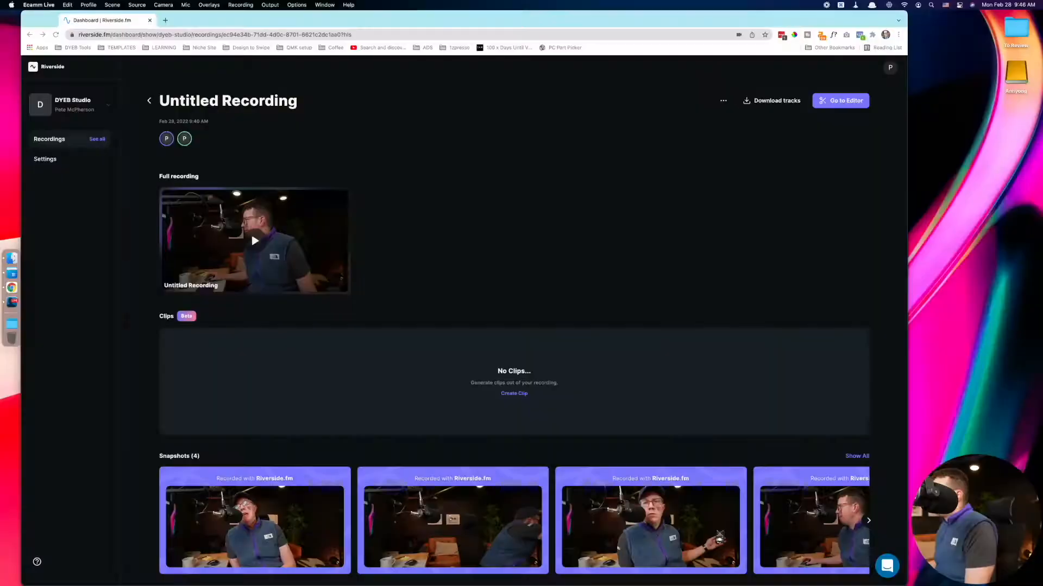
# Create a new clip from the recording in the full-length 16:9 format
pyautogui.scroll(-3, 514, 325)
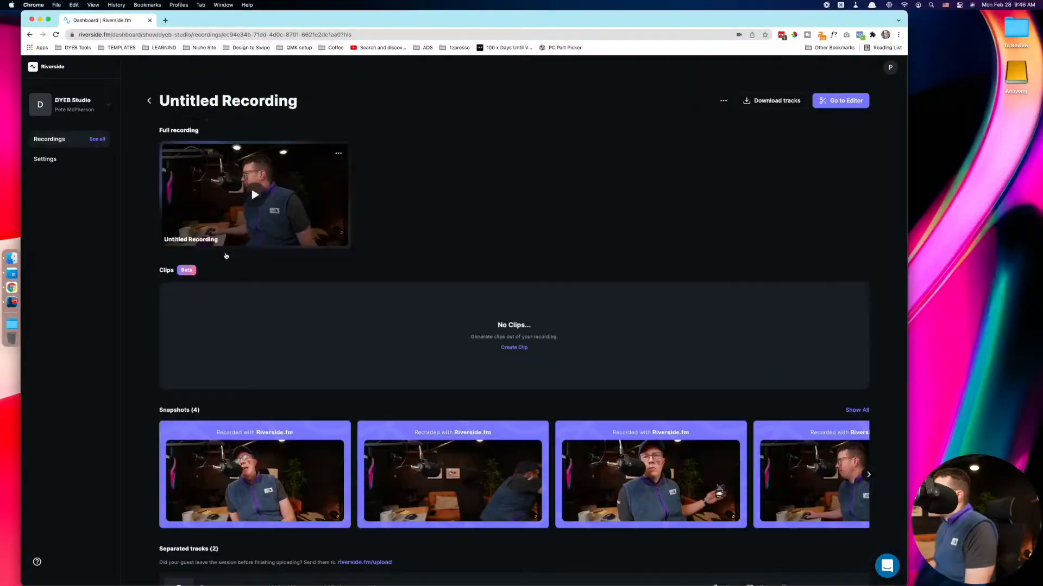
pyautogui.click(514, 302)
pyautogui.click(591, 224)
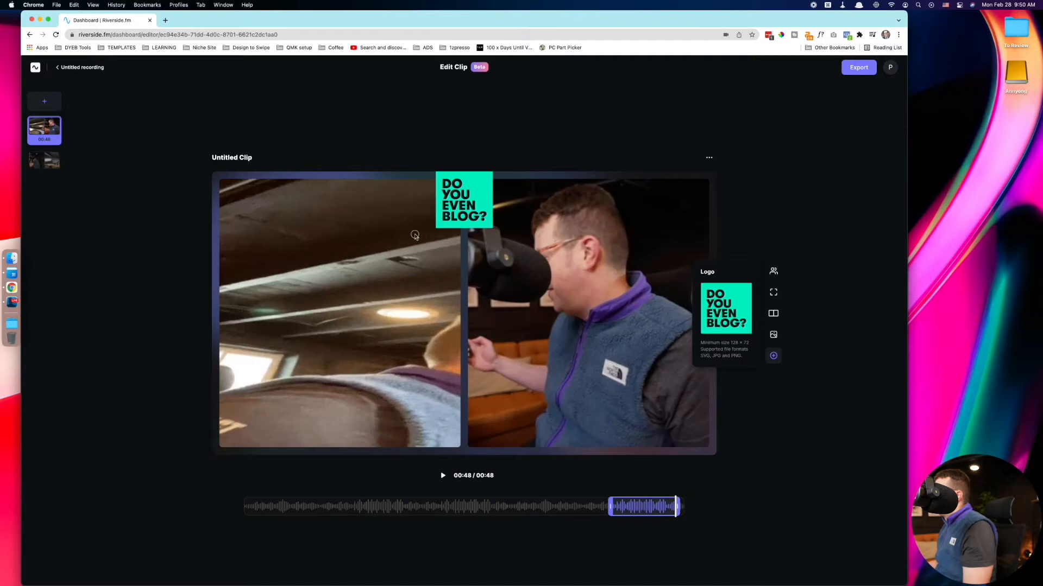
# Place the logo in the clip's upper-left corner and apply a multicoloured gradient background
pyautogui.moveTo(415, 235); pyautogui.dragTo(265, 224)
pyautogui.click(702, 290)
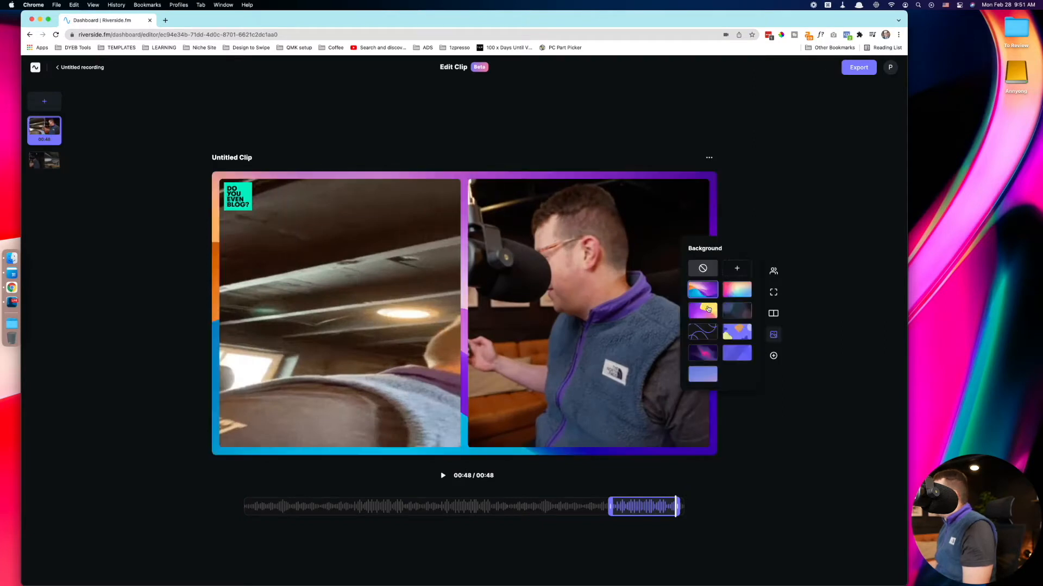
pyautogui.click(727, 291)
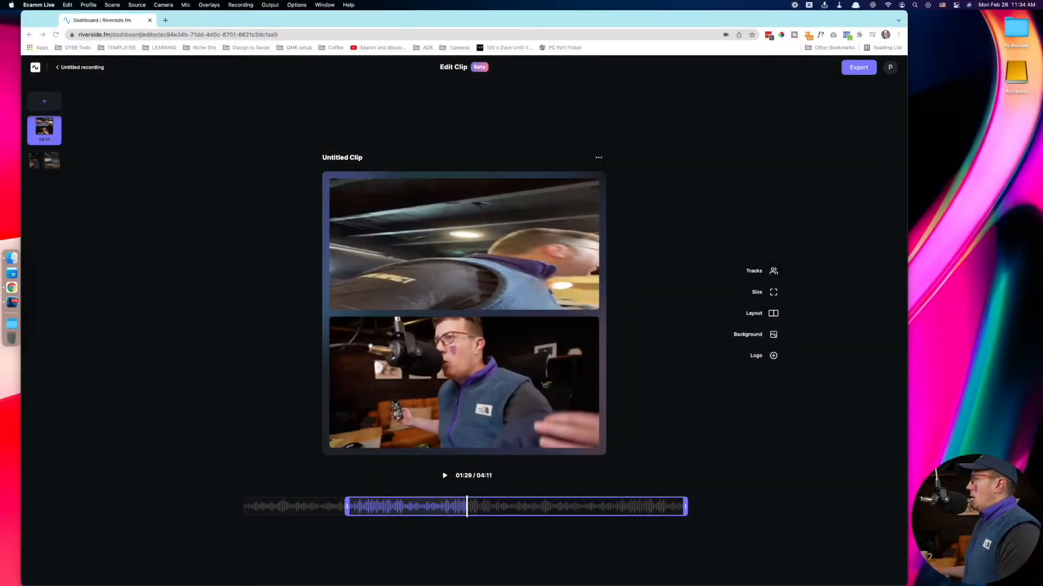
# Scrub the 04:11 clip back to 01:16
pyautogui.click(292, 202)
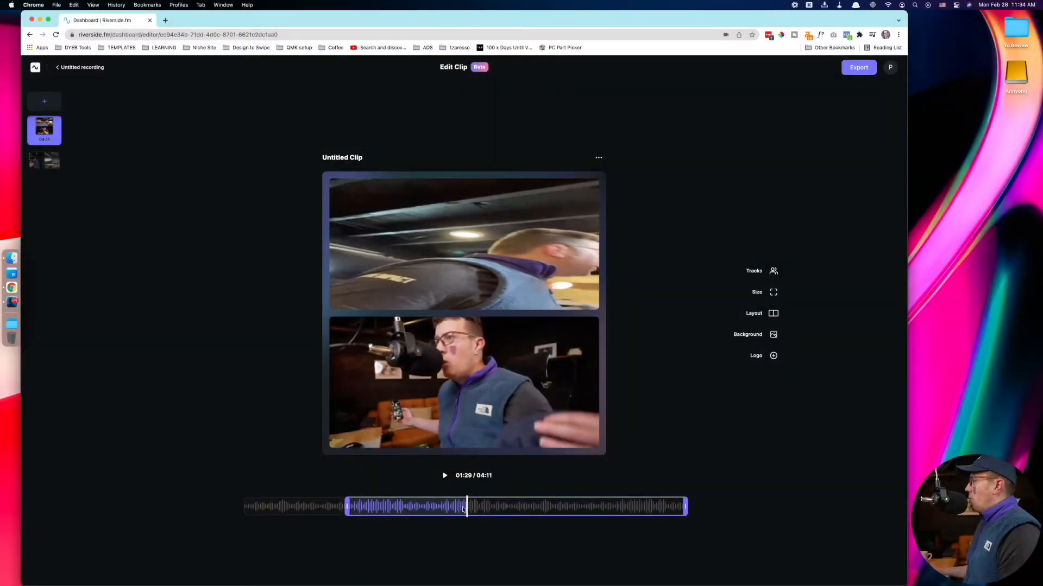
pyautogui.moveTo(464, 506); pyautogui.dragTo(454, 508)
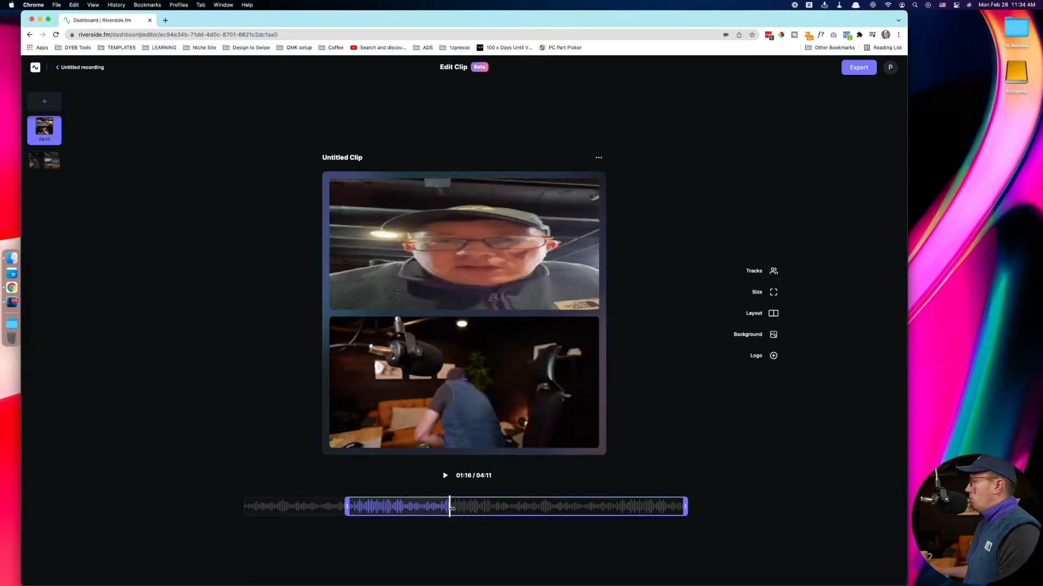
# Return to the studio list and open DYEB Studio's untitled recording from Feb 28, 2022, 9:40 AM
pyautogui.click(35, 72)
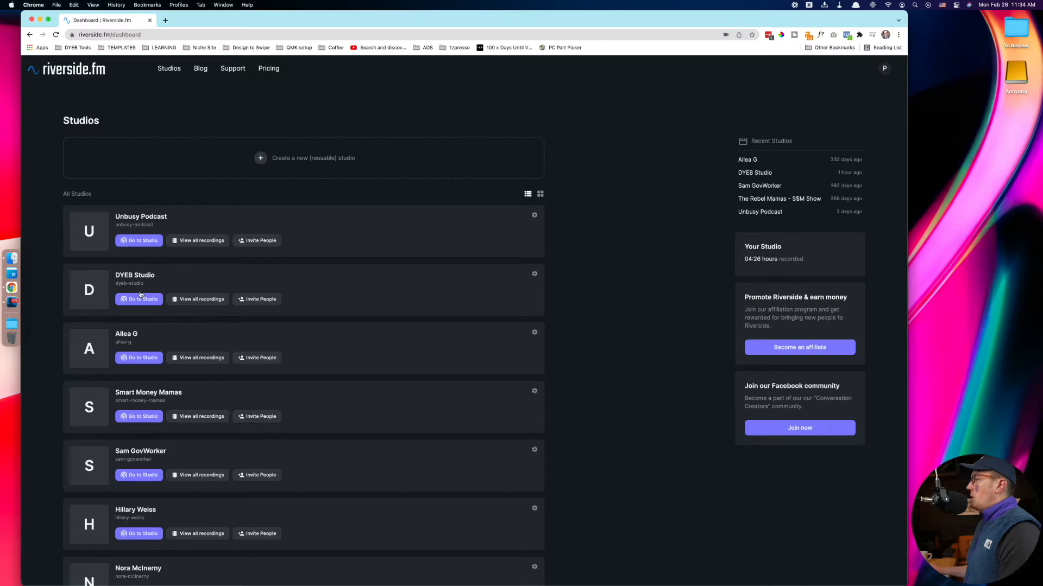
pyautogui.click(201, 300)
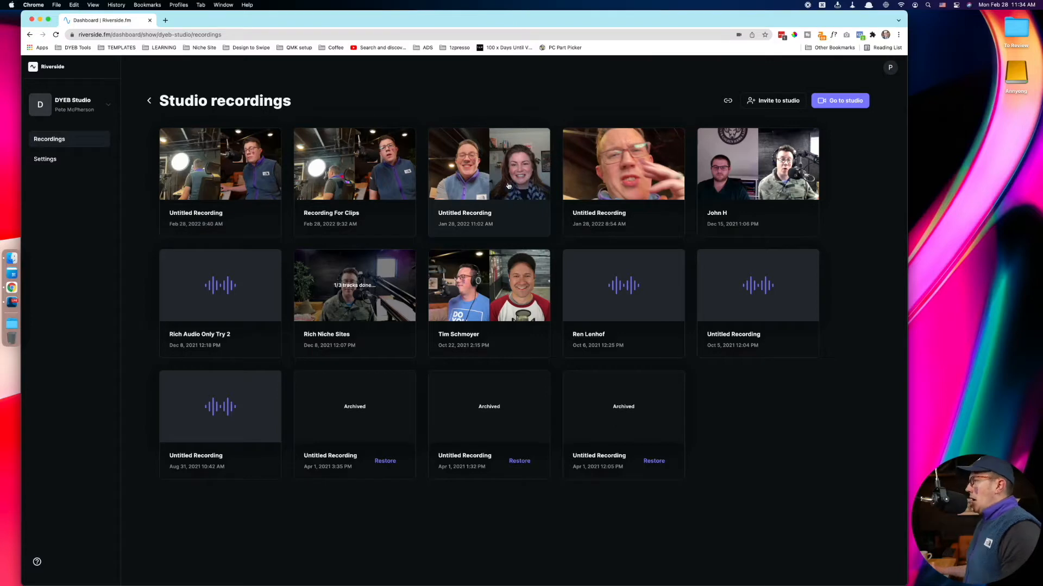
pyautogui.click(199, 181)
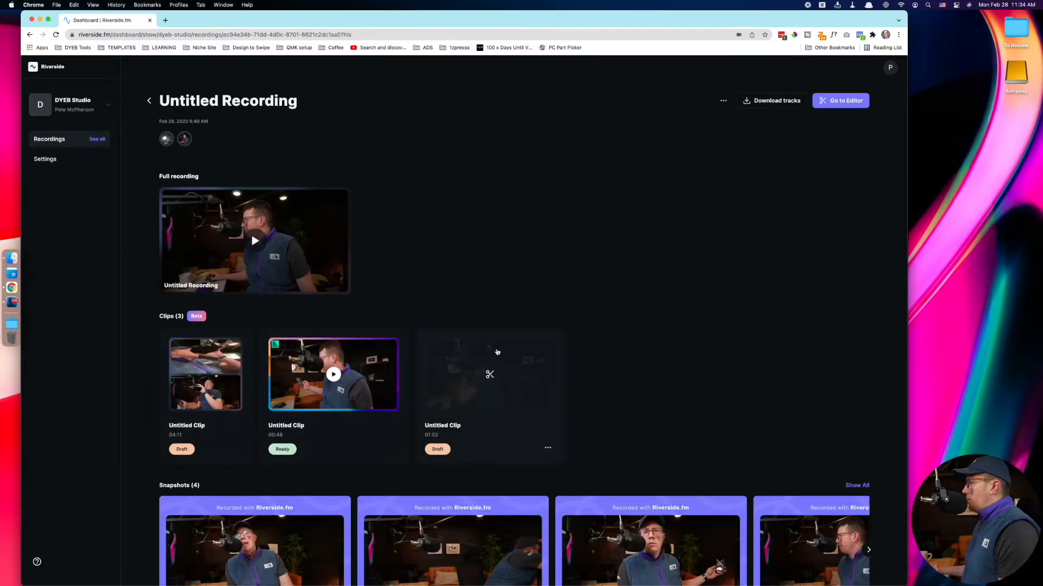
# Review the recording's clips, snapshots and separated tracks, and open the recording in the clip editor
pyautogui.scroll(-1, 244, 305)
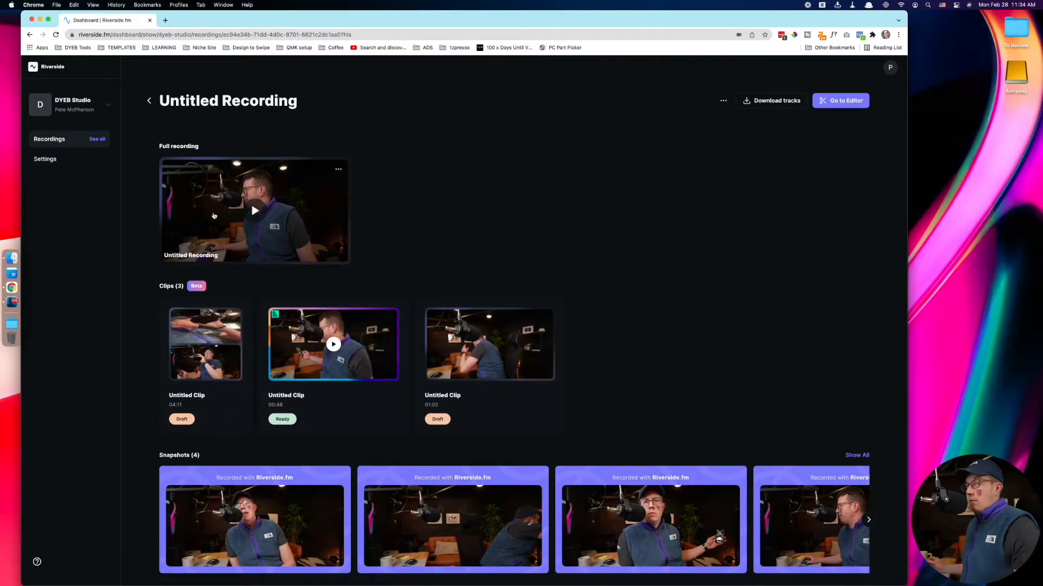
pyautogui.scroll(-5, 214, 215)
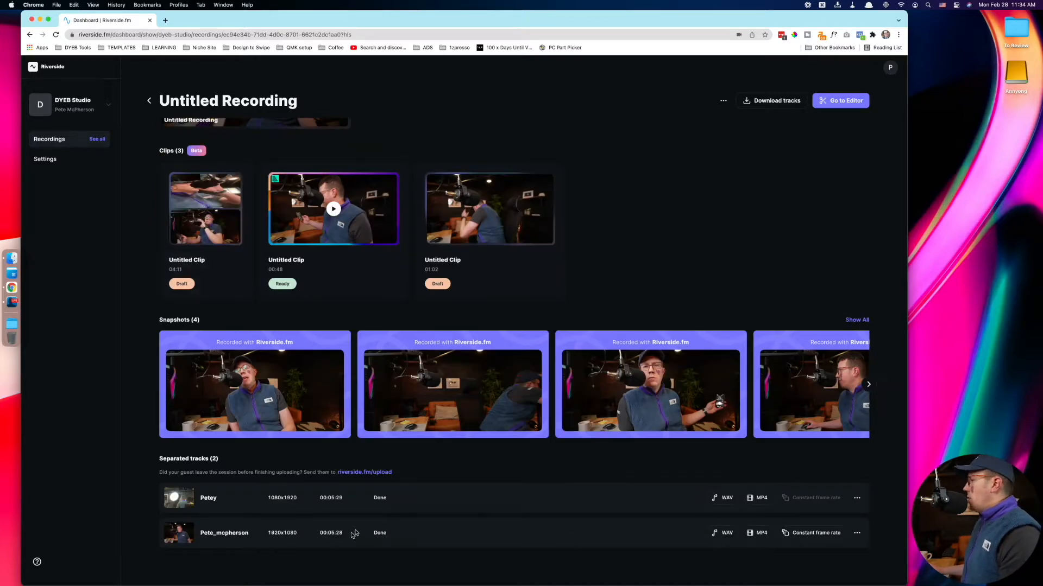
pyautogui.scroll(6, 354, 534)
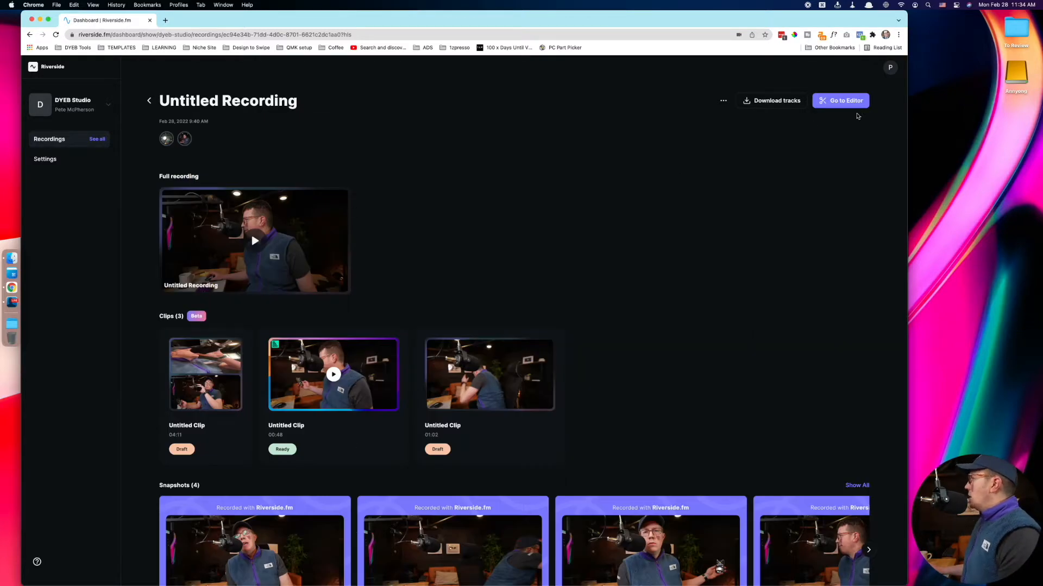
pyautogui.click(838, 103)
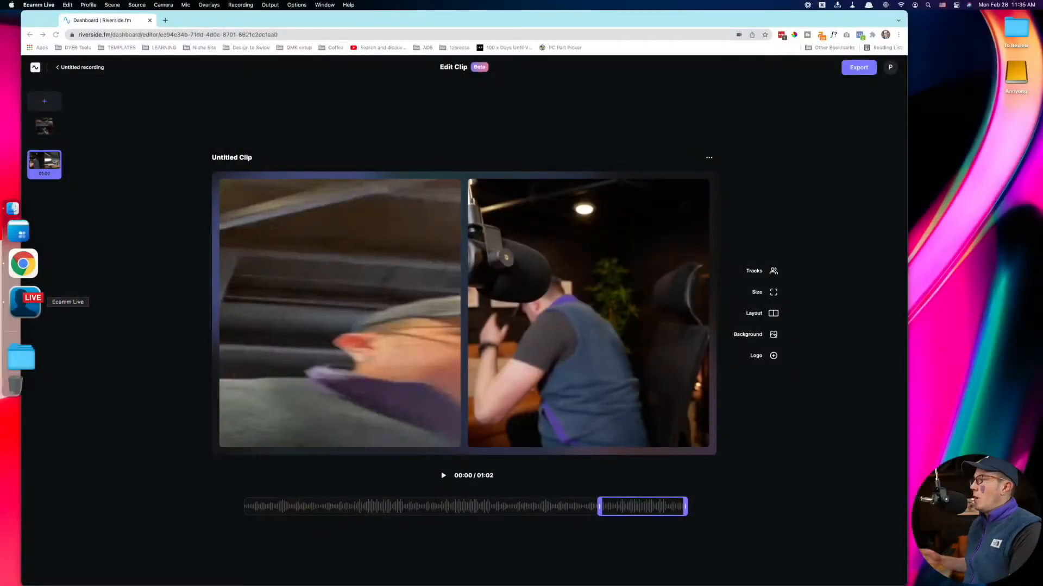
# Add a new clip in the 9:16 Story format
pyautogui.click(79, 184)
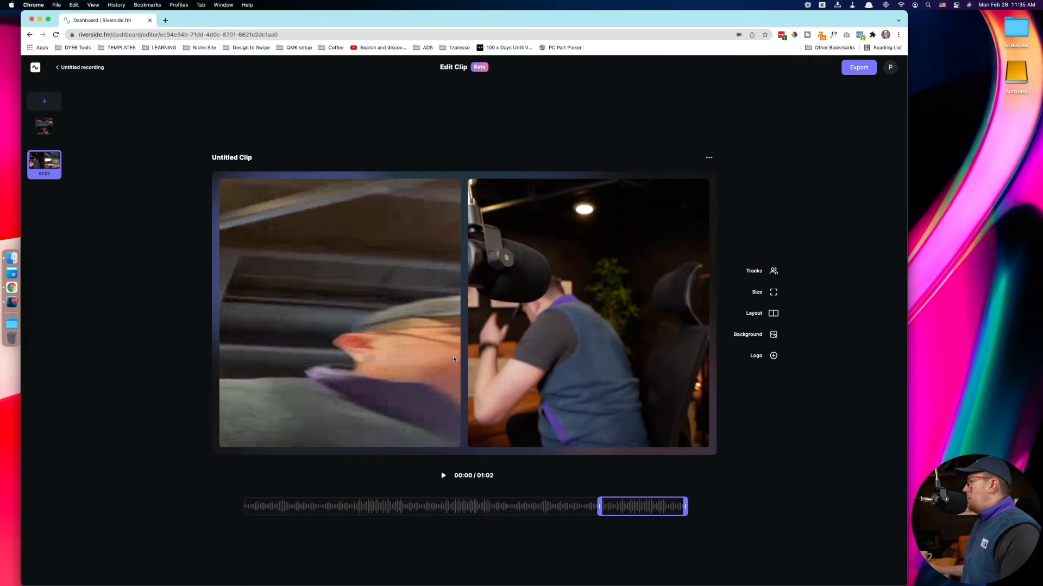
pyautogui.click(44, 102)
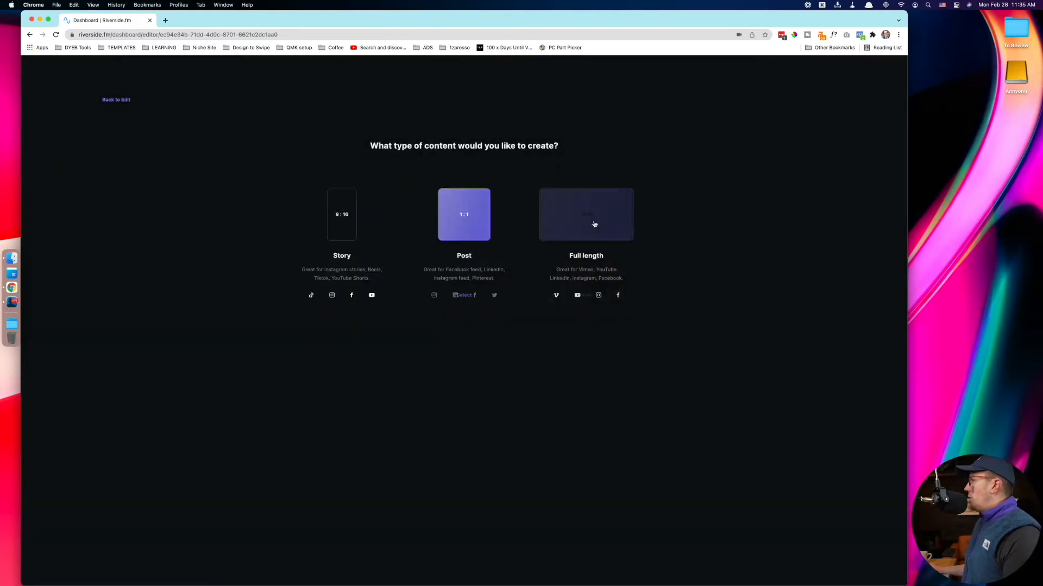
pyautogui.click(342, 216)
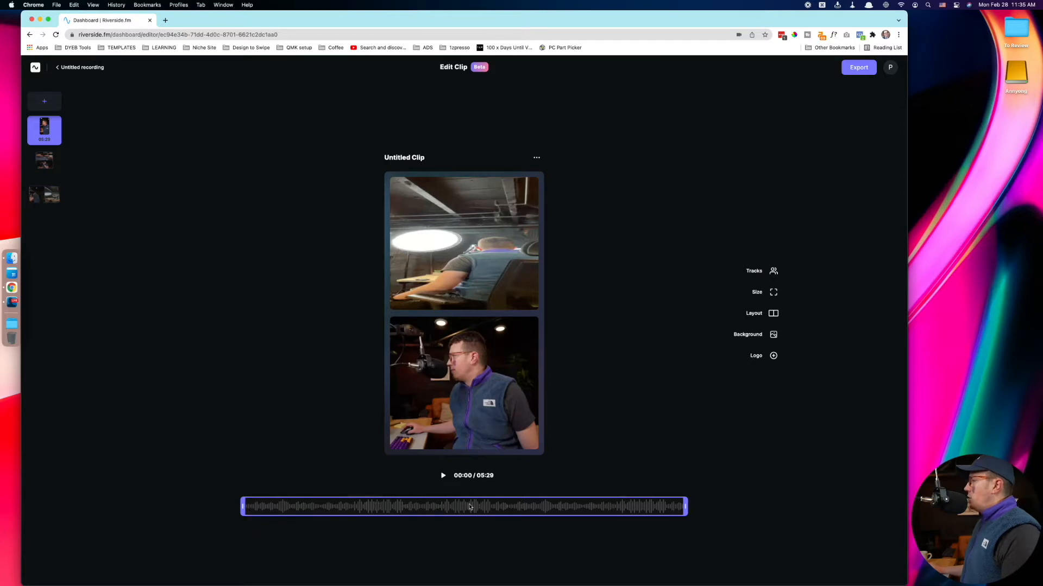
# Trim the Story clip at both ends to a 01:30 section, previewing its opening and moving the playhead to 00:29
pyautogui.moveTo(244, 507); pyautogui.dragTo(454, 508)
pyautogui.click(444, 476)
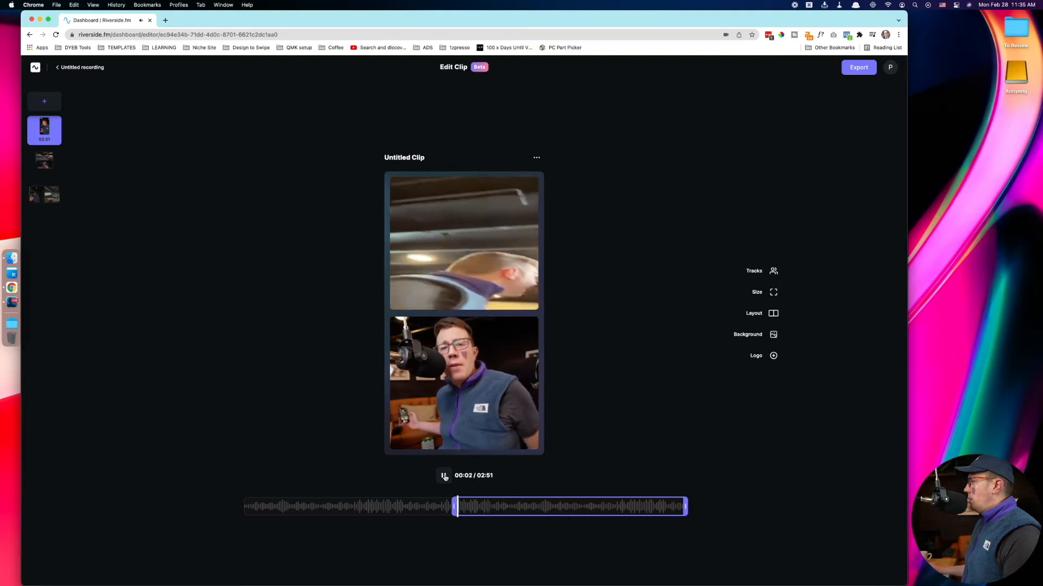
pyautogui.click(444, 476)
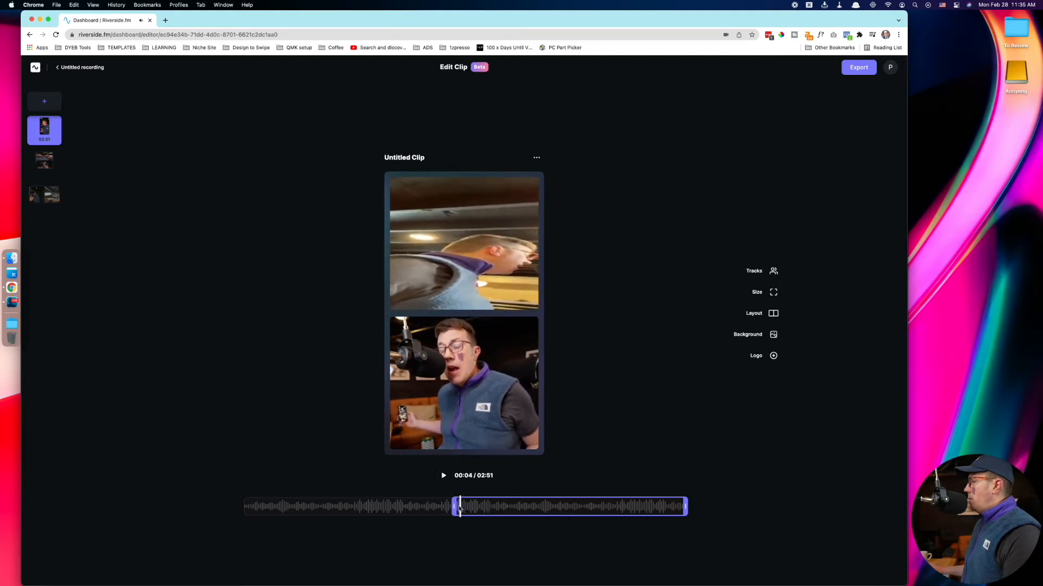
pyautogui.moveTo(459, 507); pyautogui.dragTo(493, 507)
pyautogui.moveTo(686, 506); pyautogui.dragTo(578, 508)
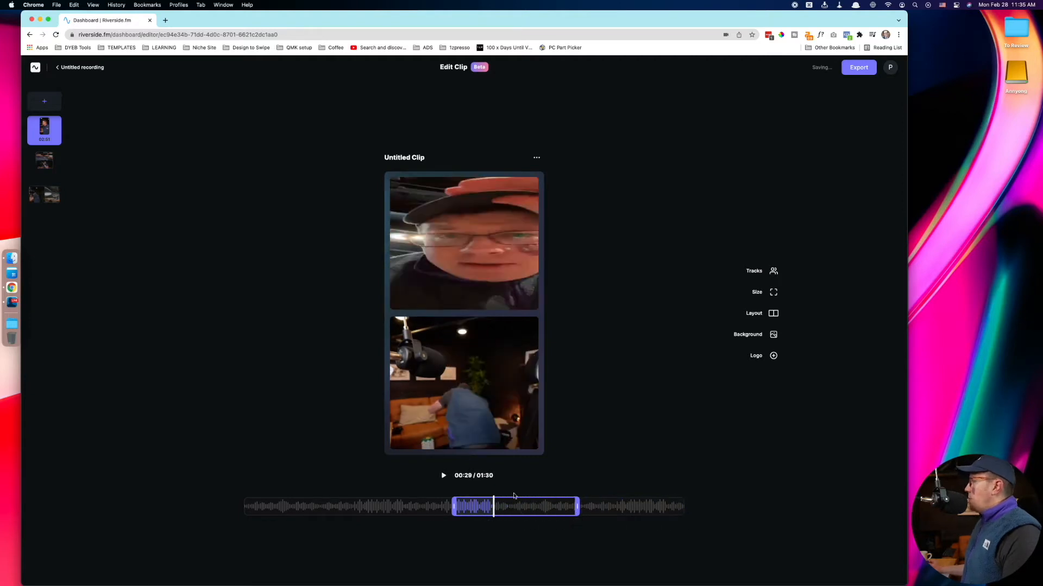
pyautogui.click(535, 158)
pyautogui.click(628, 175)
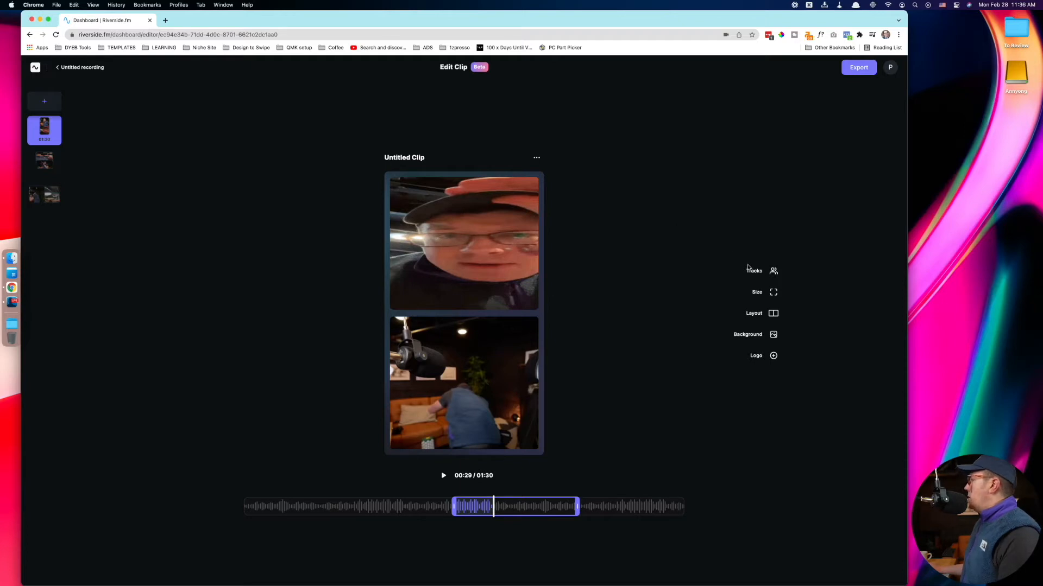
# Try hiding each of the two participant tracks in turn, and show both tracks again
pyautogui.click(776, 274)
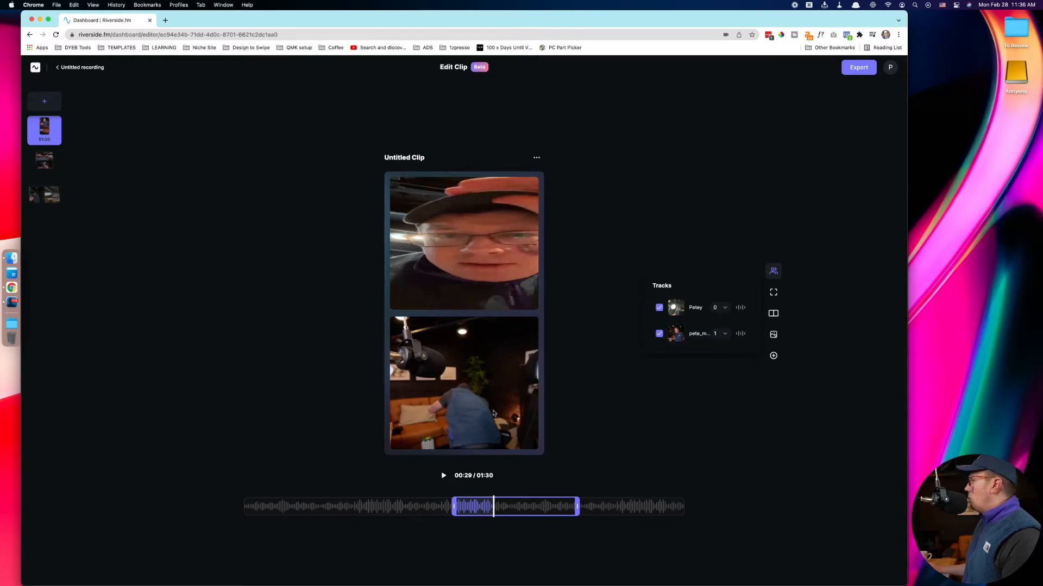
pyautogui.click(659, 308)
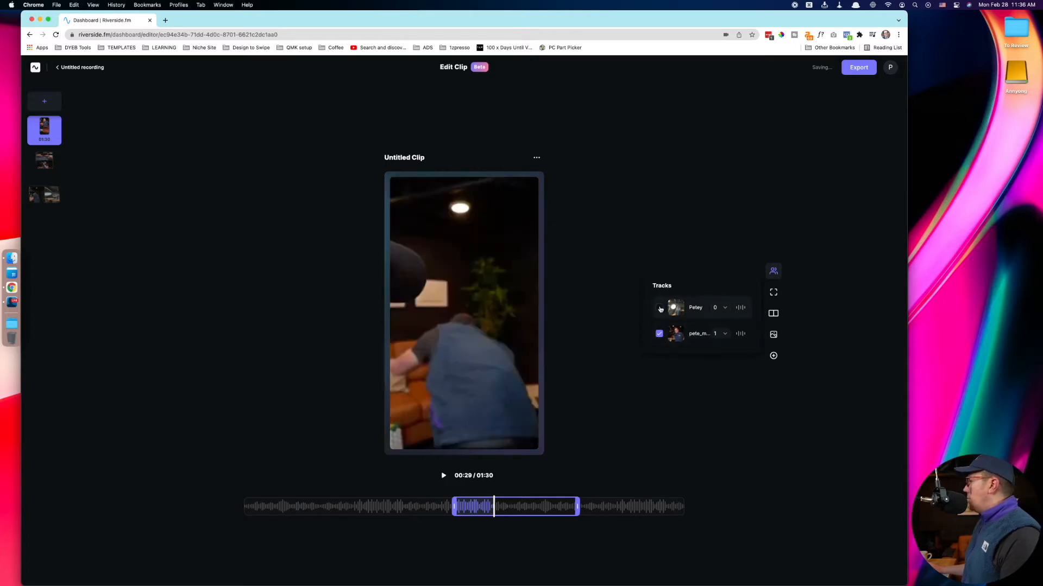
pyautogui.click(660, 309)
pyautogui.click(660, 335)
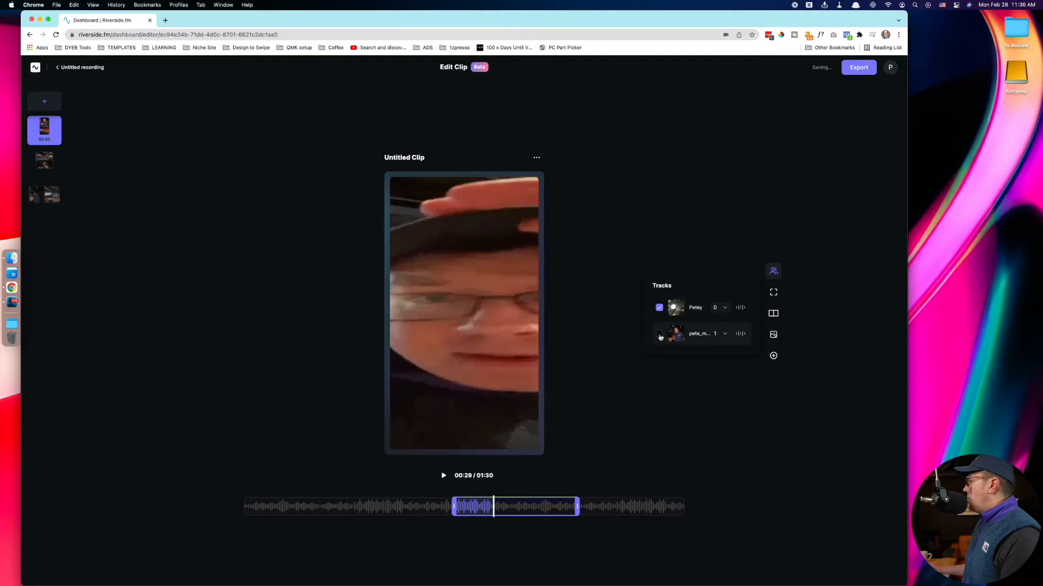
pyautogui.click(659, 335)
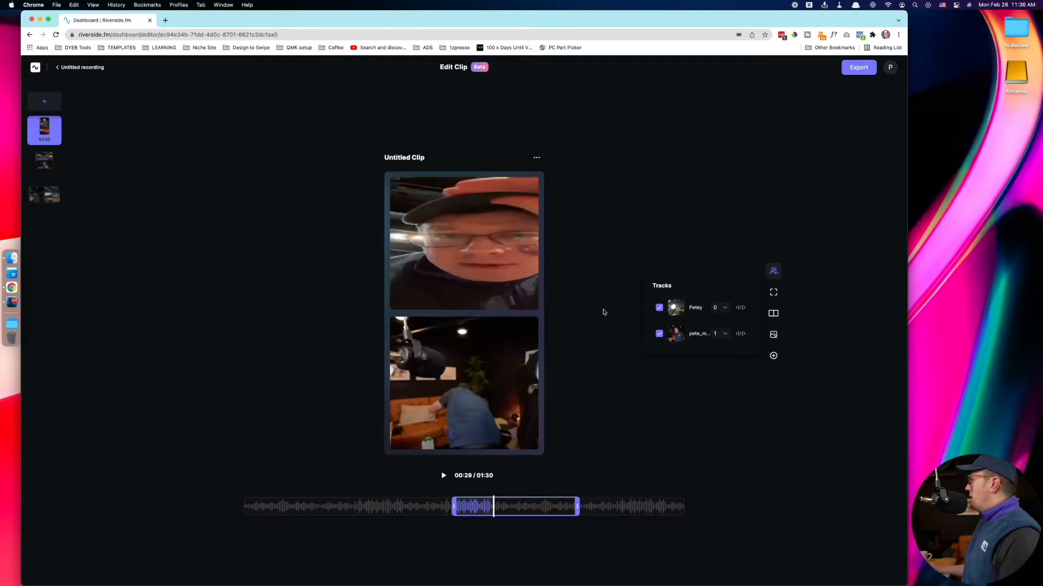
# Try the 1:1 and 16:9 sizes on the clip and return it to 9:16
pyautogui.click(773, 293)
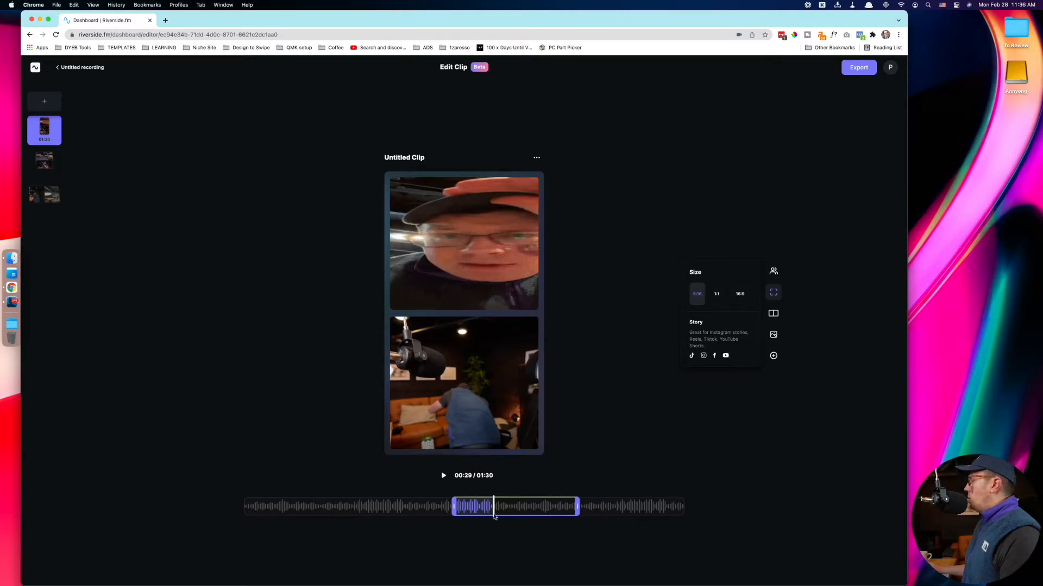
pyautogui.click(717, 294)
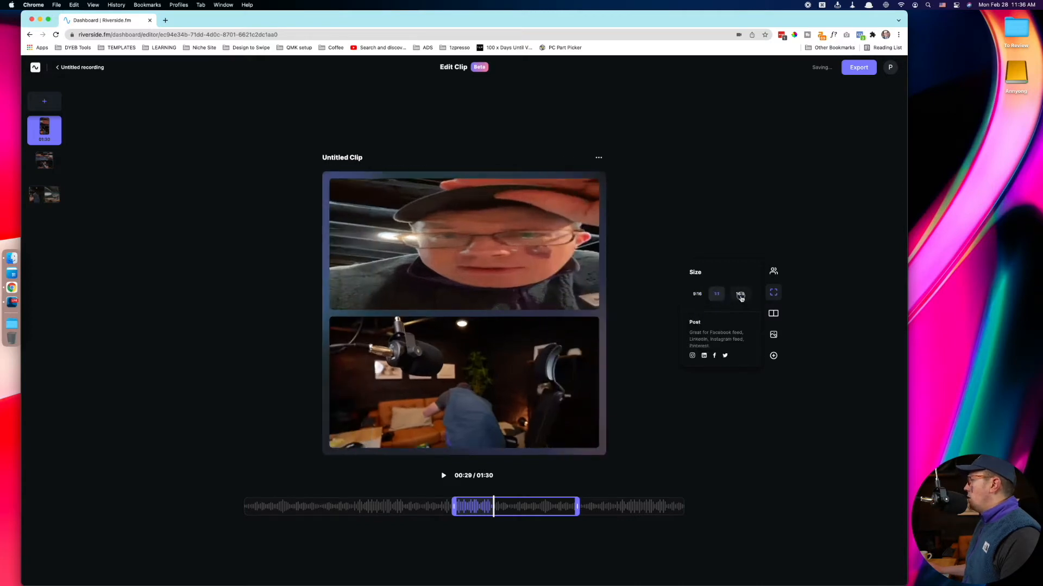
pyautogui.click(740, 295)
pyautogui.click(697, 294)
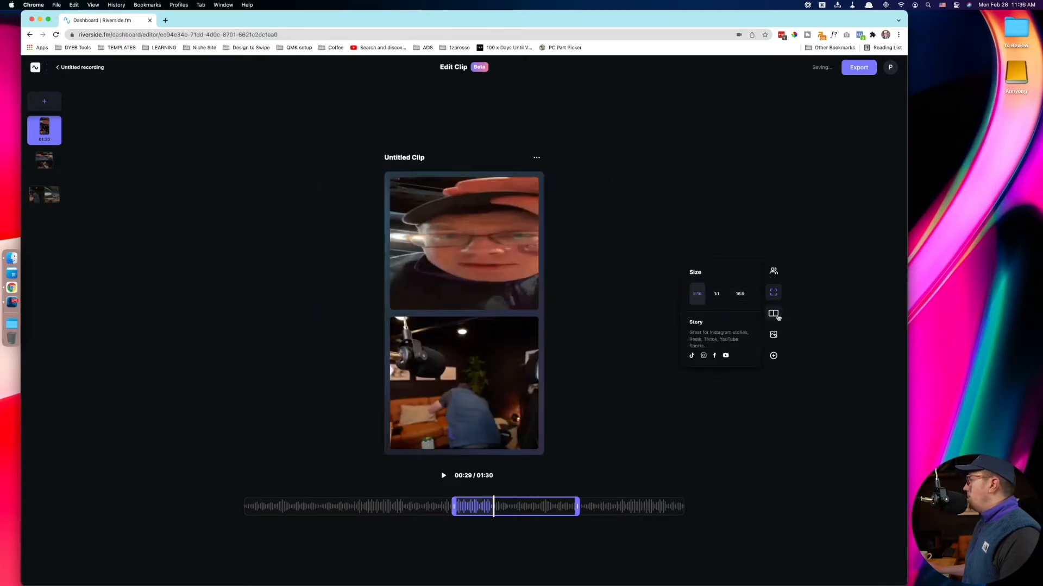
# Try the split and two-person AI speaker layouts, and apply the single full-frame AI speaker layout
pyautogui.click(774, 314)
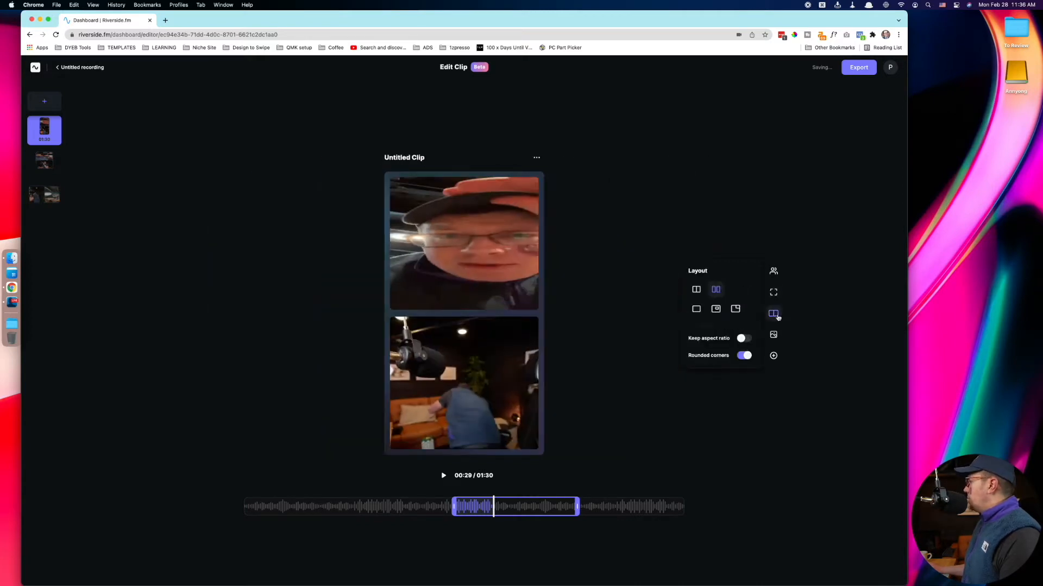
pyautogui.click(698, 292)
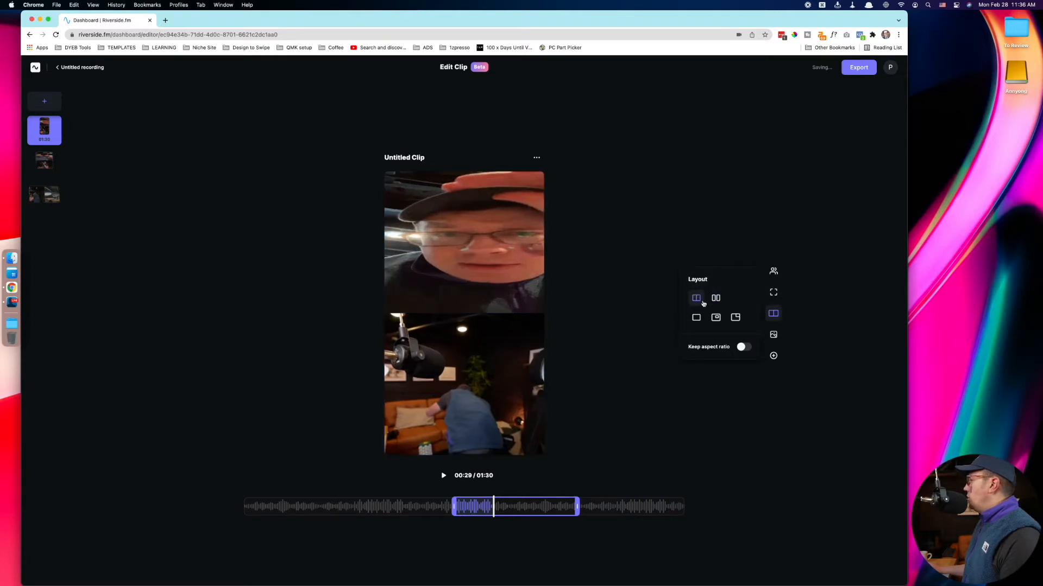
pyautogui.click(717, 300)
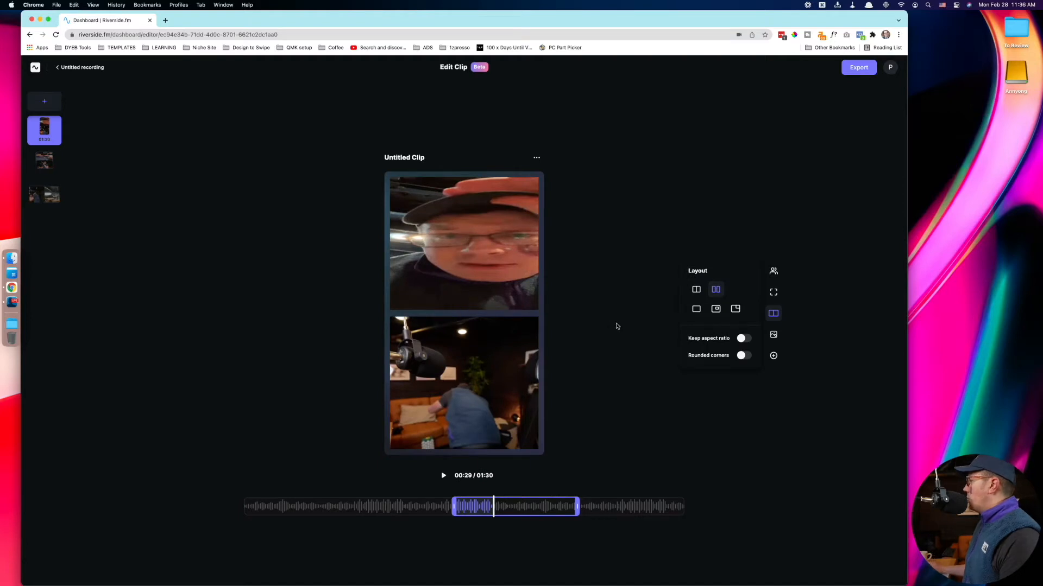
pyautogui.click(716, 309)
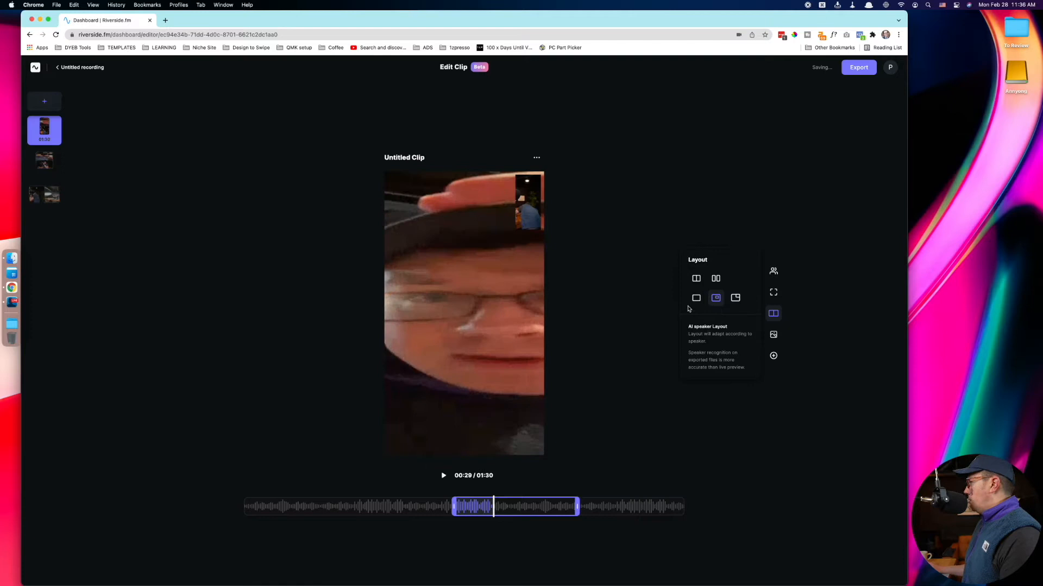
pyautogui.click(735, 298)
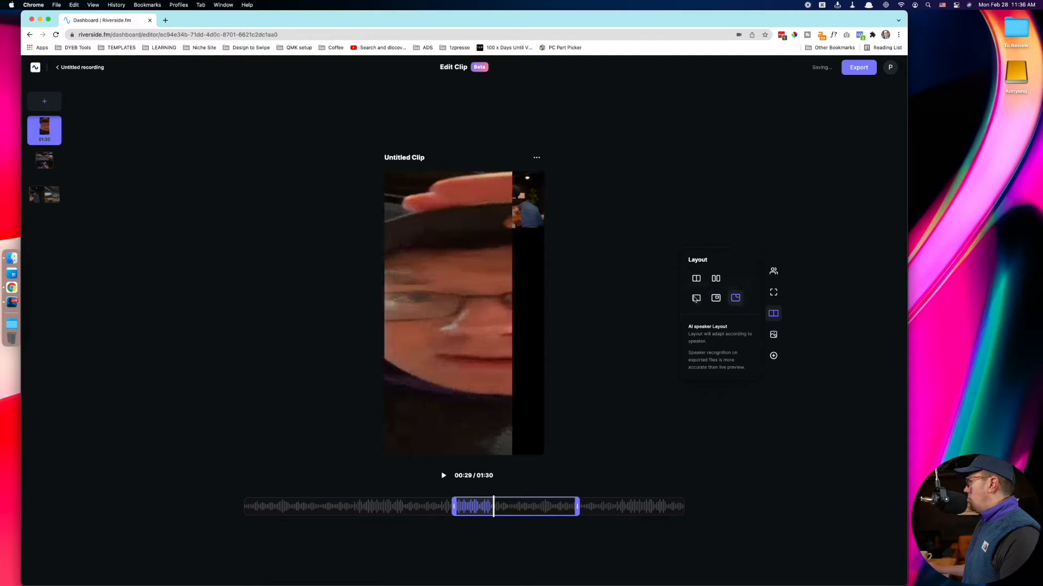
pyautogui.click(695, 298)
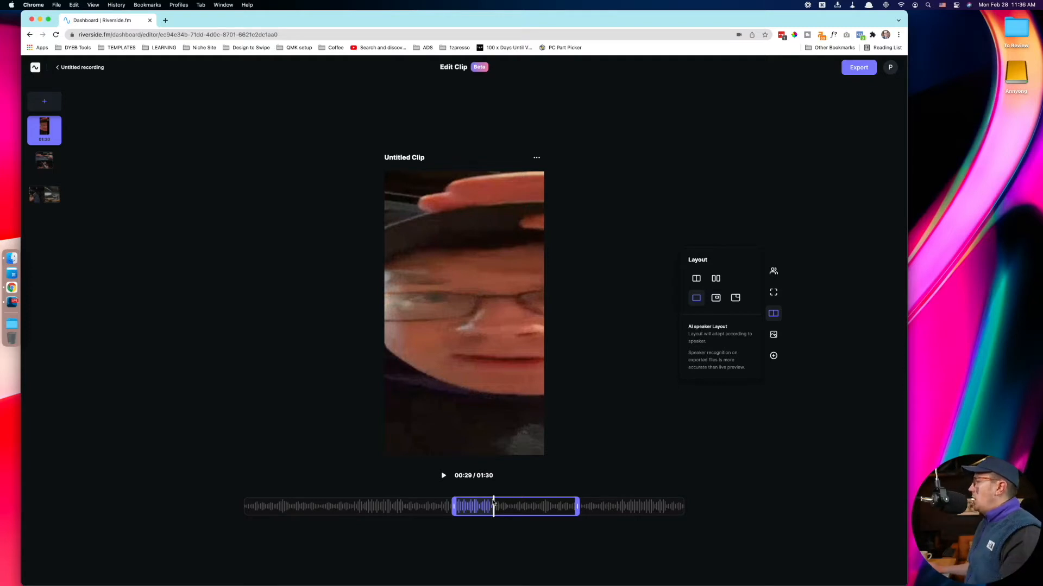
# Move the playhead slightly back and play the clip to 00:27 to preview the speaker layout
pyautogui.moveTo(492, 507); pyautogui.dragTo(486, 508)
pyautogui.click(444, 476)
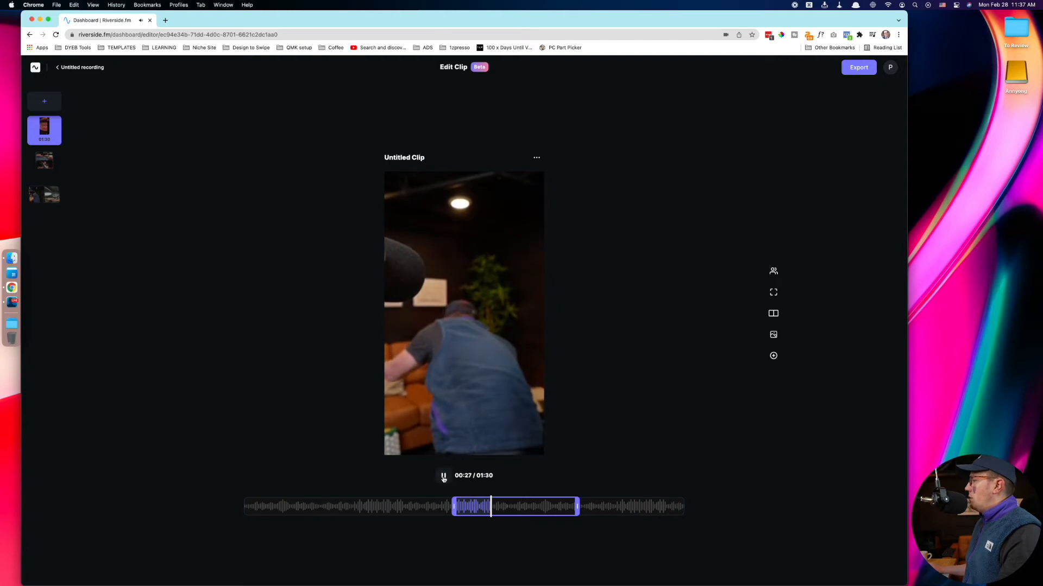
pyautogui.click(443, 475)
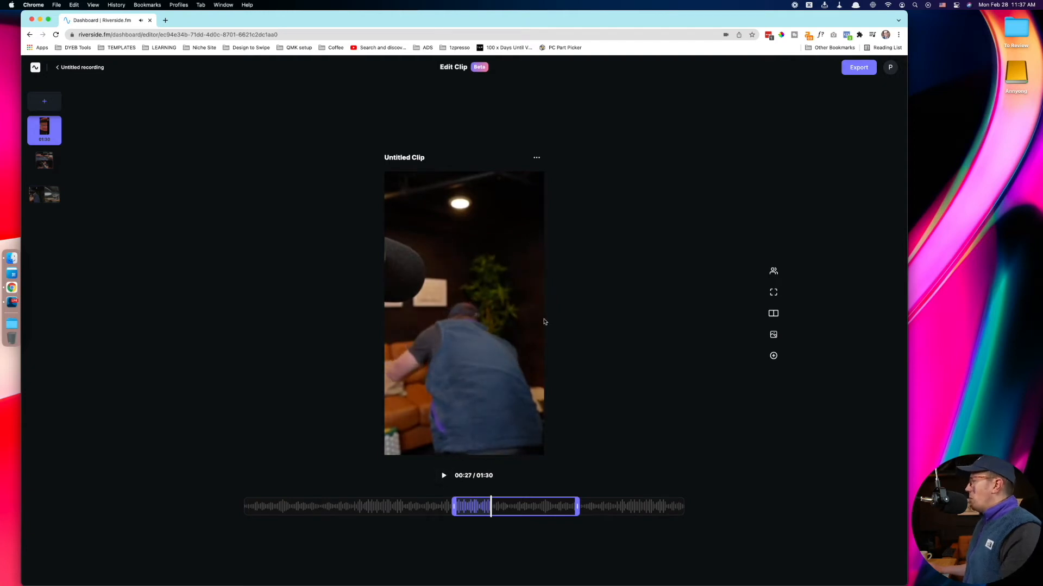
# Try the borderless split layout on the clip, and apply the split layout with a border around both participant videos
pyautogui.click(771, 314)
pyautogui.click(696, 297)
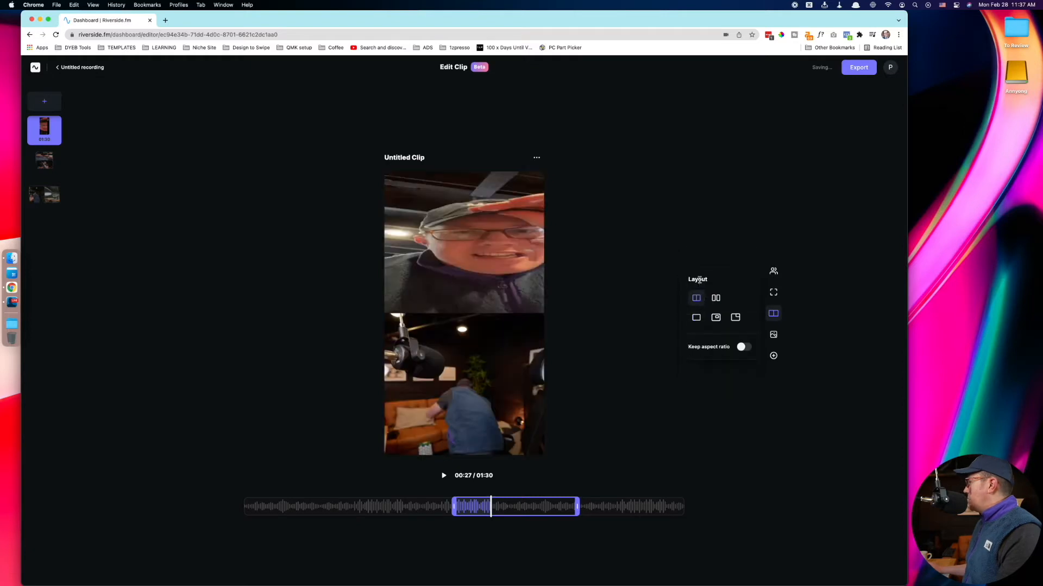
pyautogui.click(716, 298)
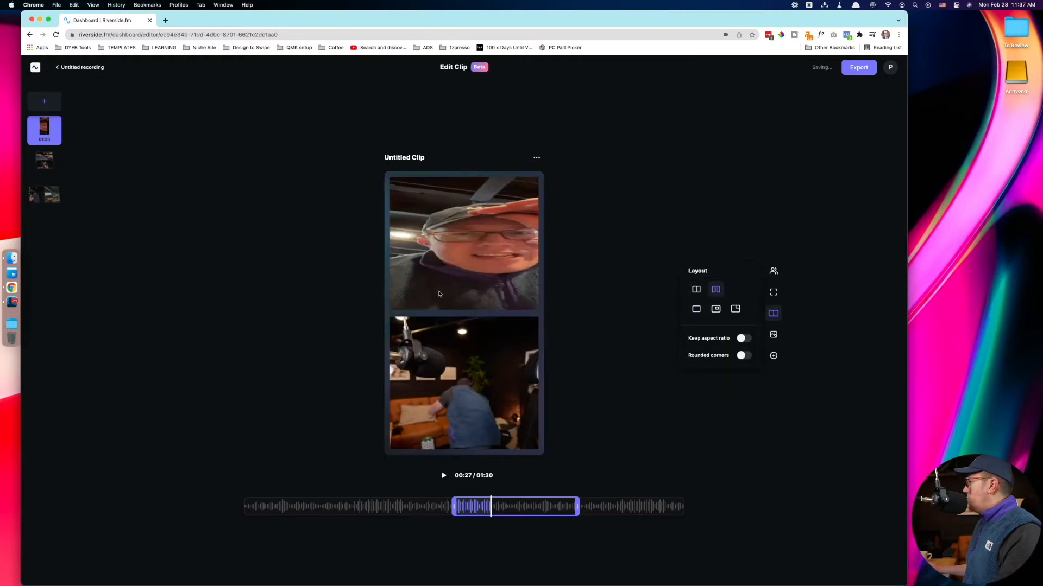
# Try the Keep aspect ratio and Rounded corners options on the bordered split layout, turning each off again
pyautogui.click(743, 338)
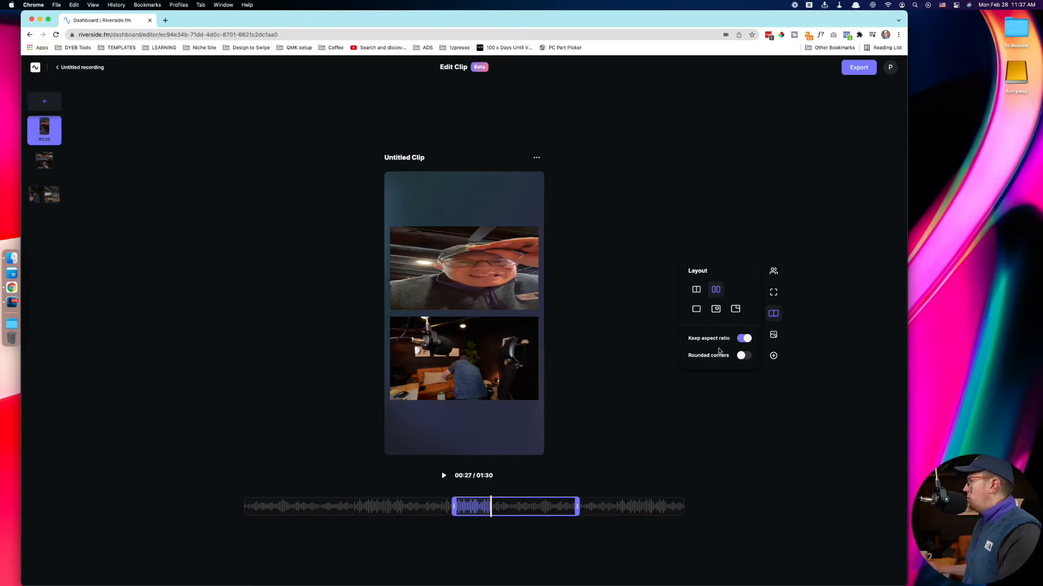
pyautogui.click(742, 339)
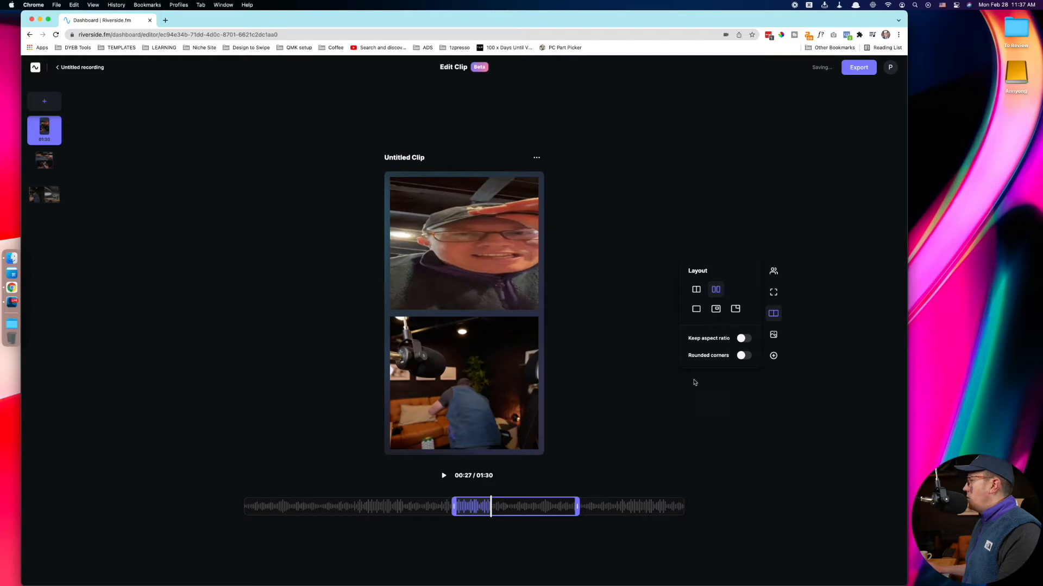
pyautogui.click(746, 358)
pyautogui.click(746, 359)
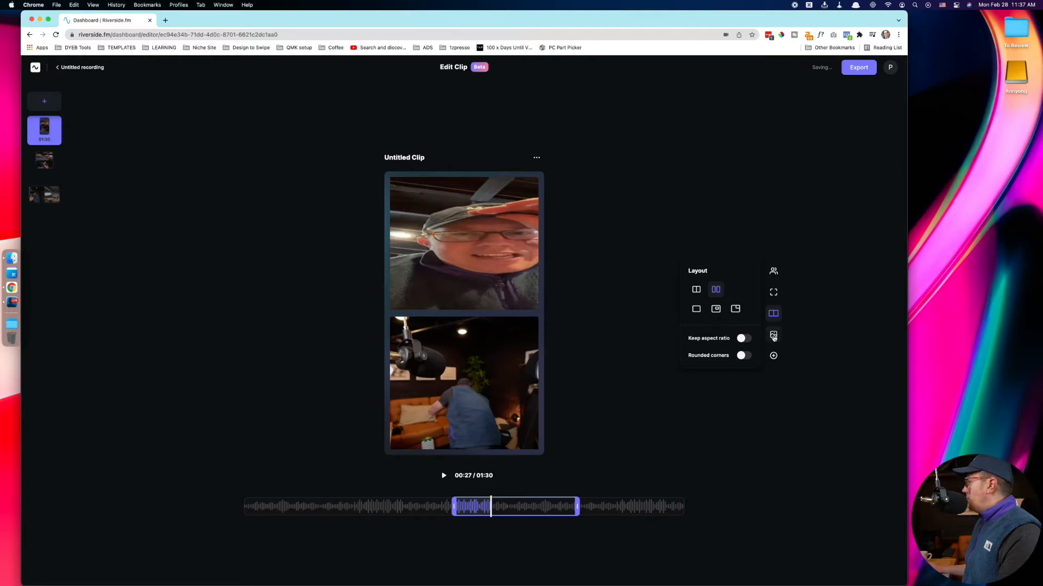
# Try several preset clip backgrounds, apply the pink, purple and blue wave background, and cancel uploading a custom background image
pyautogui.click(771, 337)
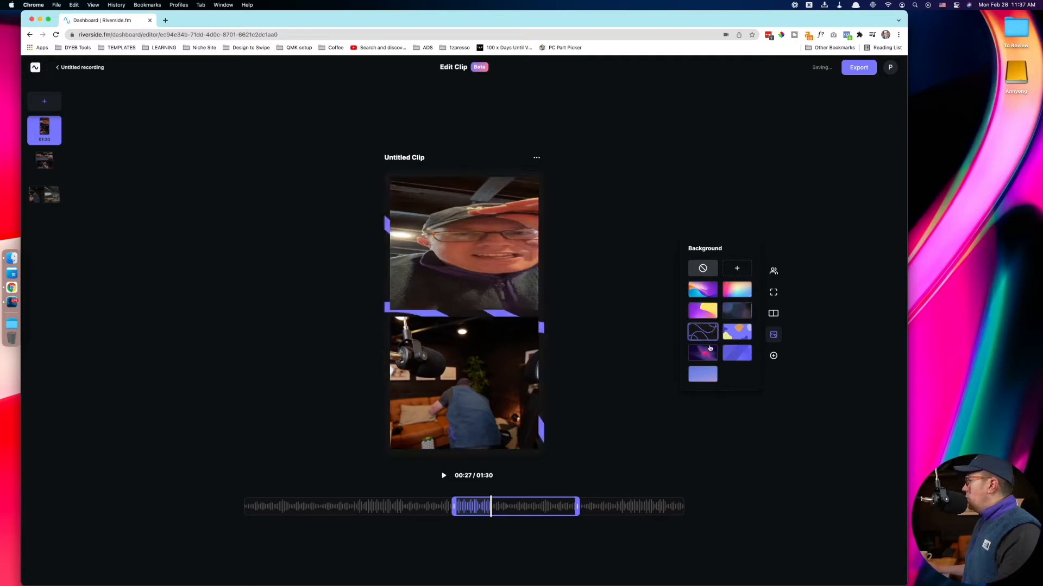
pyautogui.click(704, 354)
pyautogui.click(705, 374)
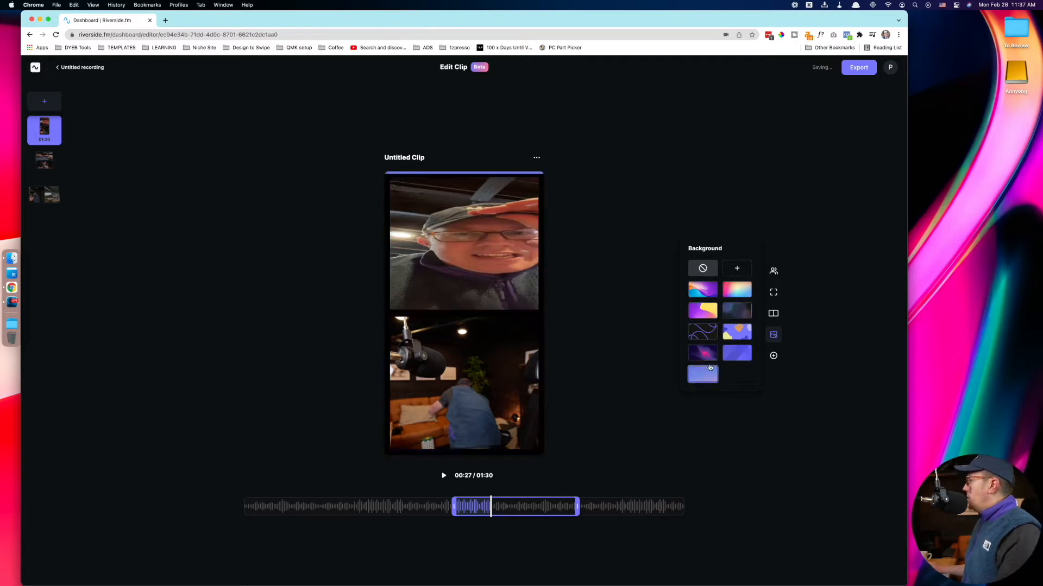
pyautogui.click(704, 293)
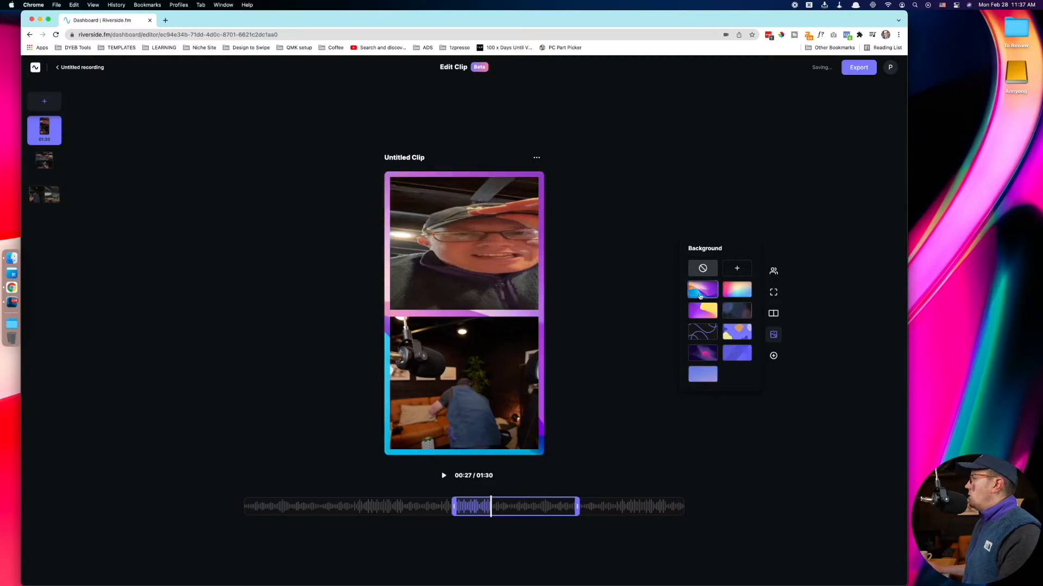
pyautogui.click(737, 269)
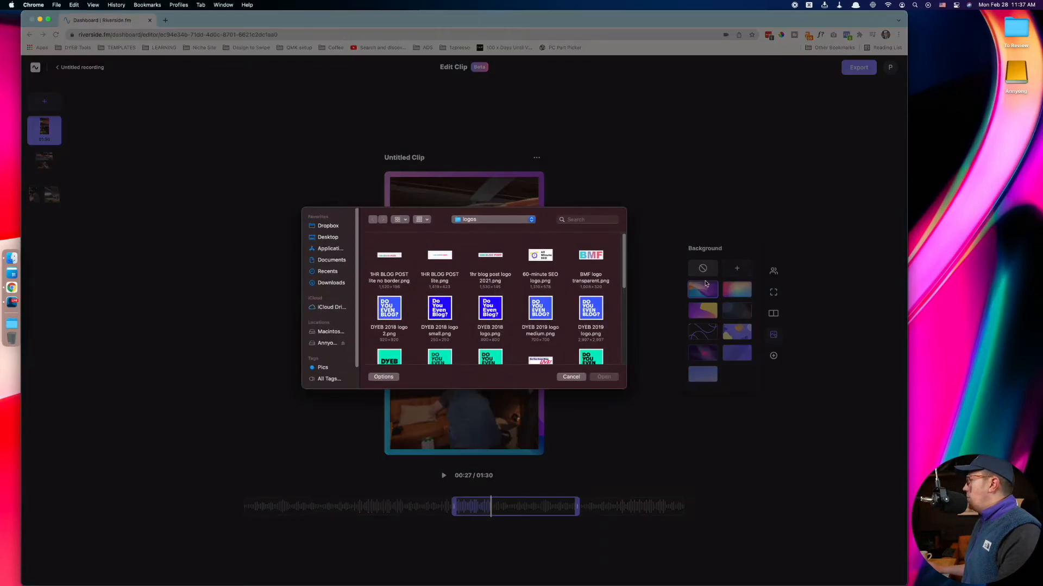
pyautogui.click(571, 377)
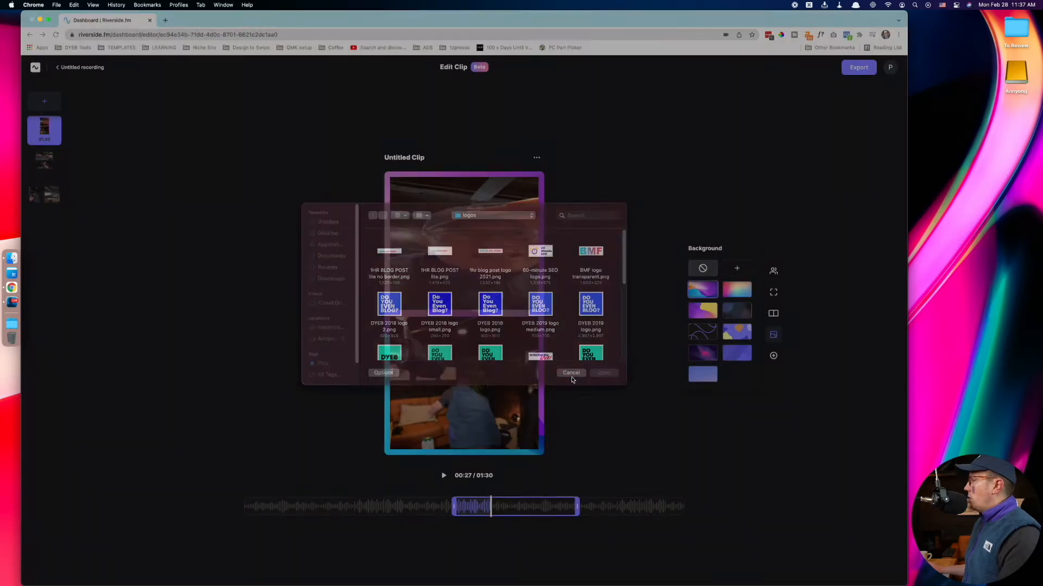
# Add the logo file DYEB Logo 2021 100w.png to the clip and place it in the lower-left corner of the bottom video
pyautogui.click(774, 356)
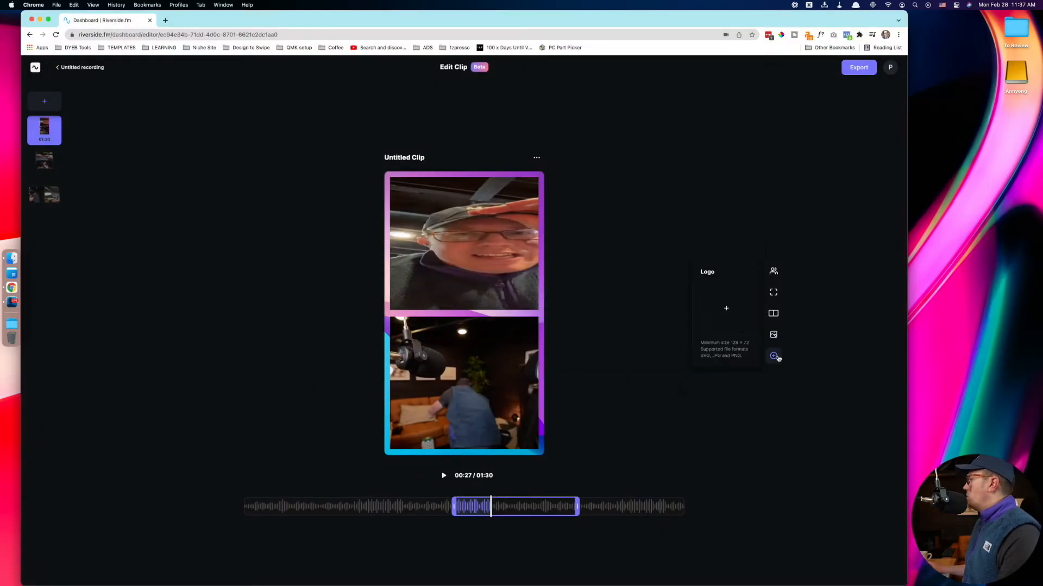
pyautogui.click(726, 308)
pyautogui.scroll(-3, 418, 326)
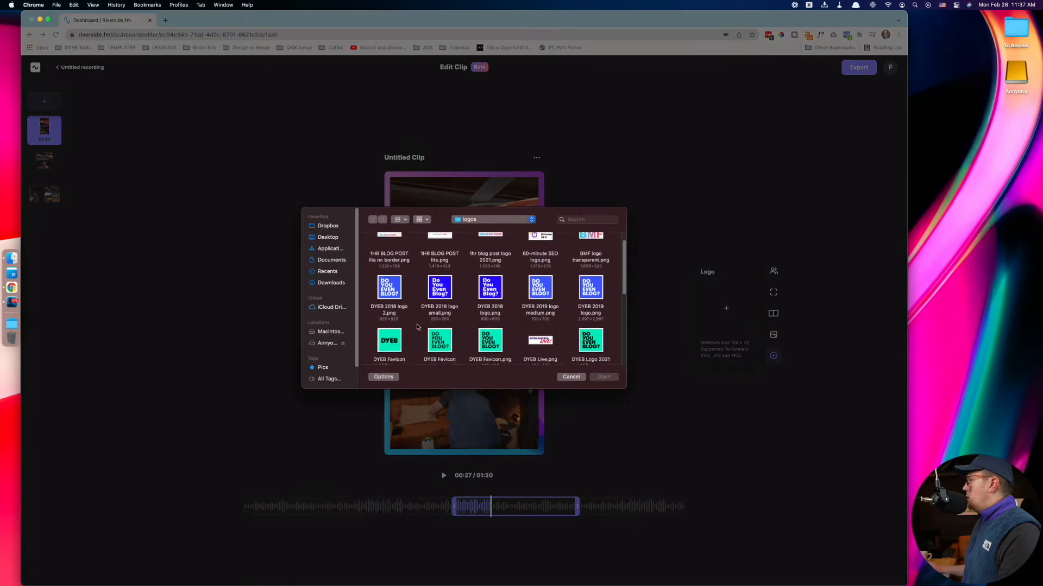
pyautogui.doubleClick(591, 321)
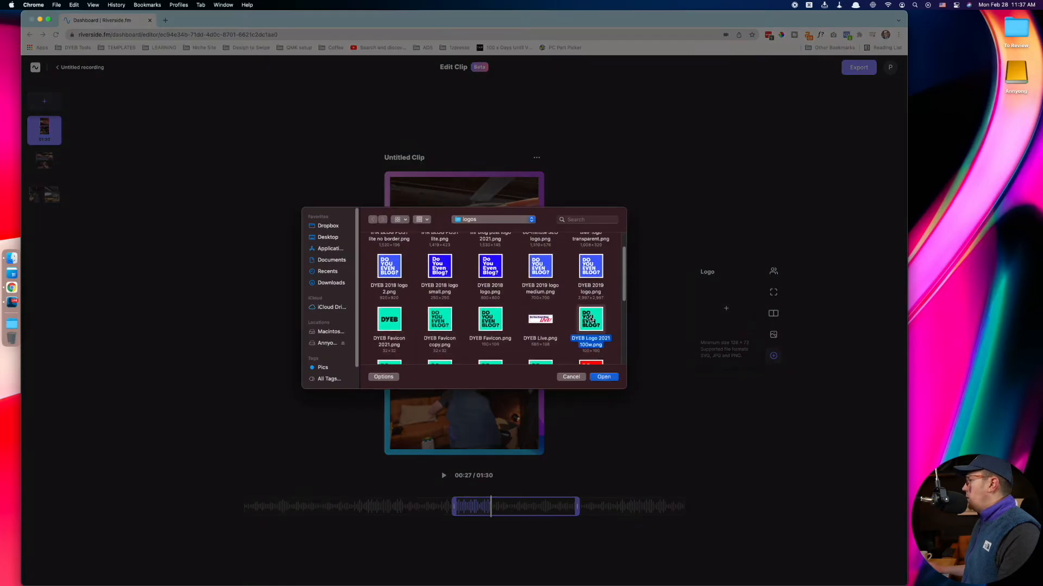
pyautogui.moveTo(472, 209); pyautogui.dragTo(401, 434)
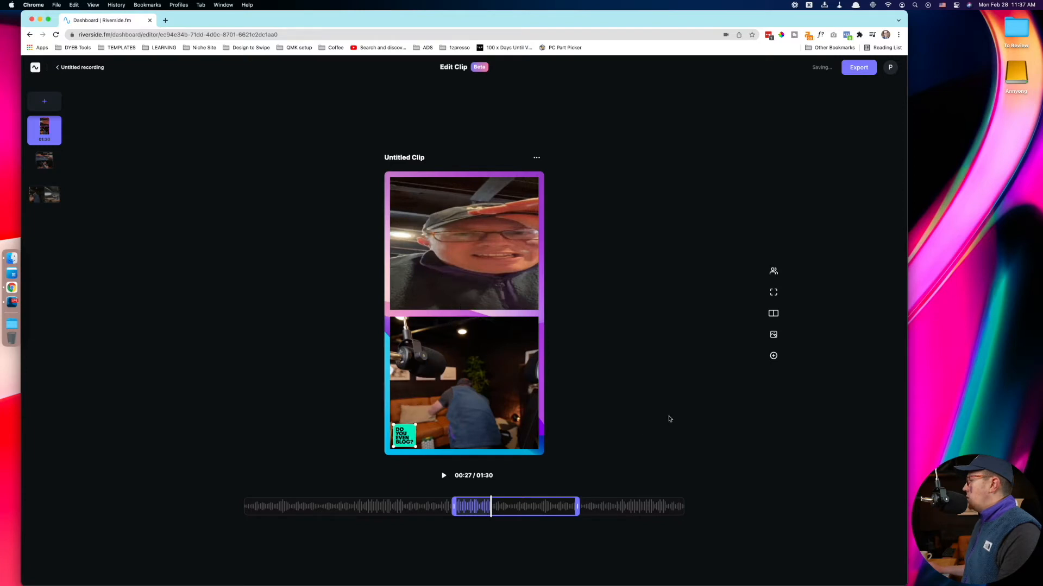
pyautogui.click(655, 406)
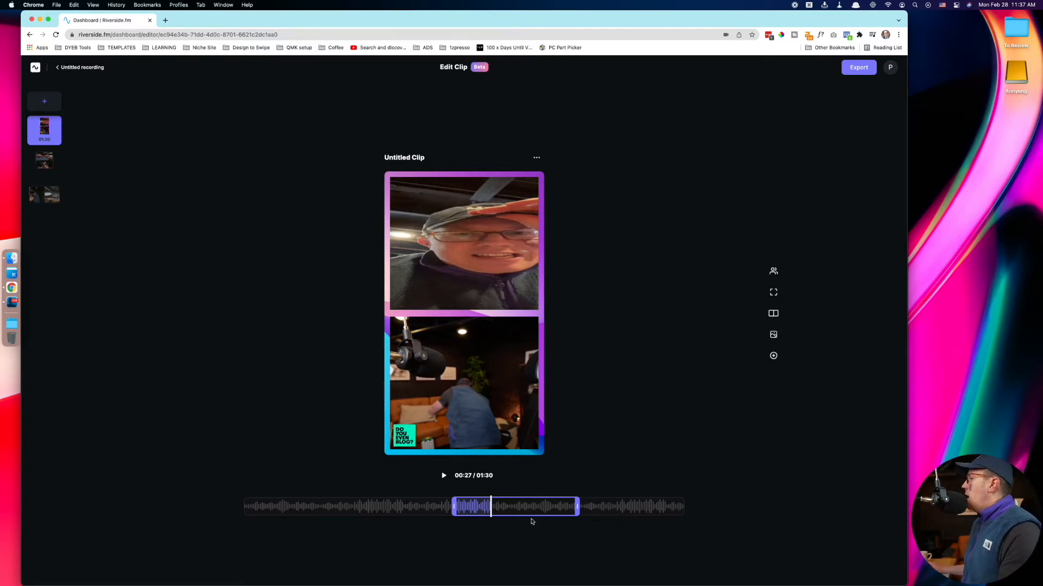
# Open the clip's export options and enable Normalize Audio Levels and Remove background noise
pyautogui.click(858, 68)
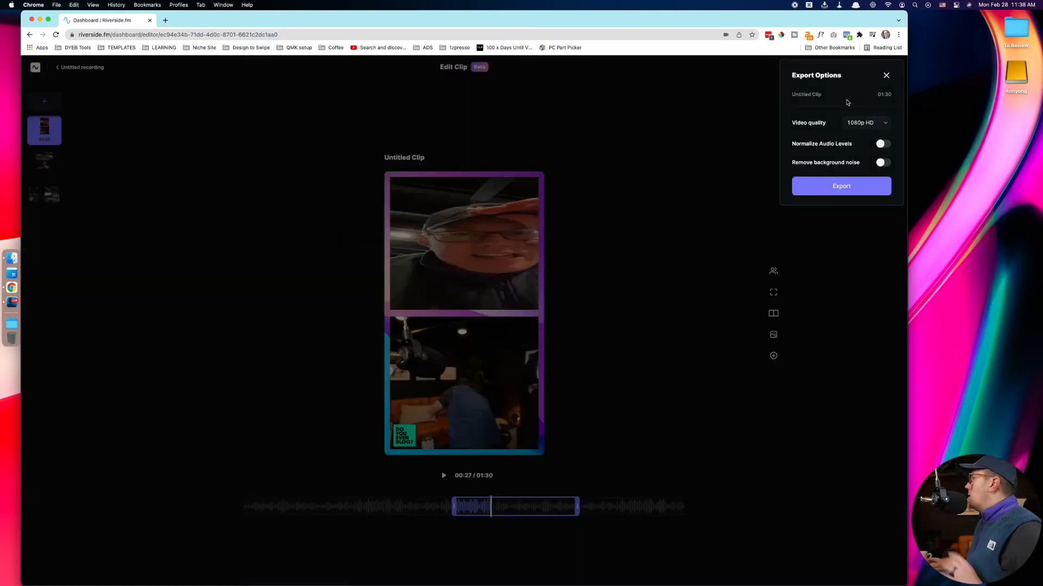
pyautogui.click(882, 144)
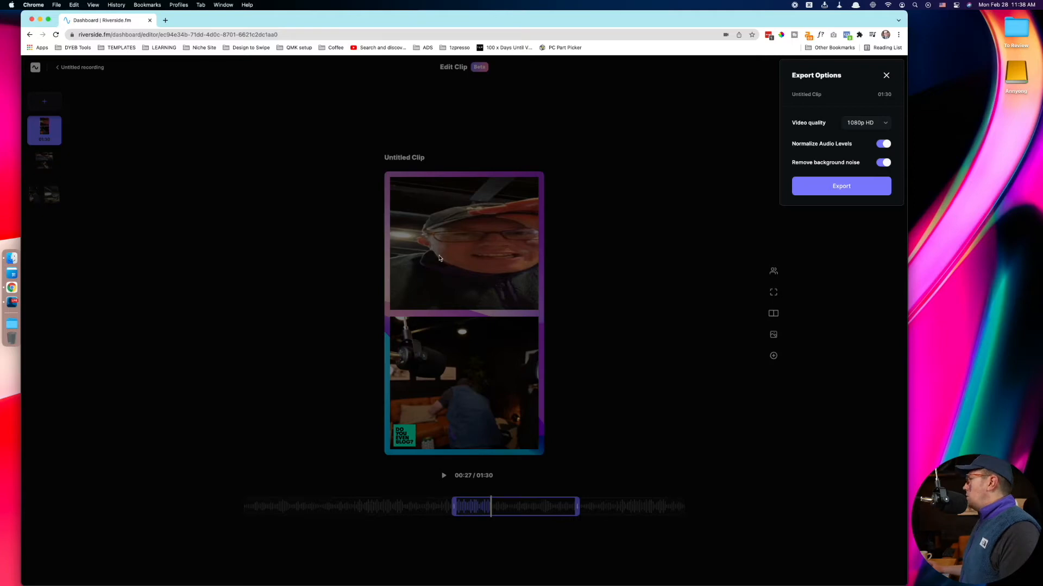
pyautogui.click(19, 302)
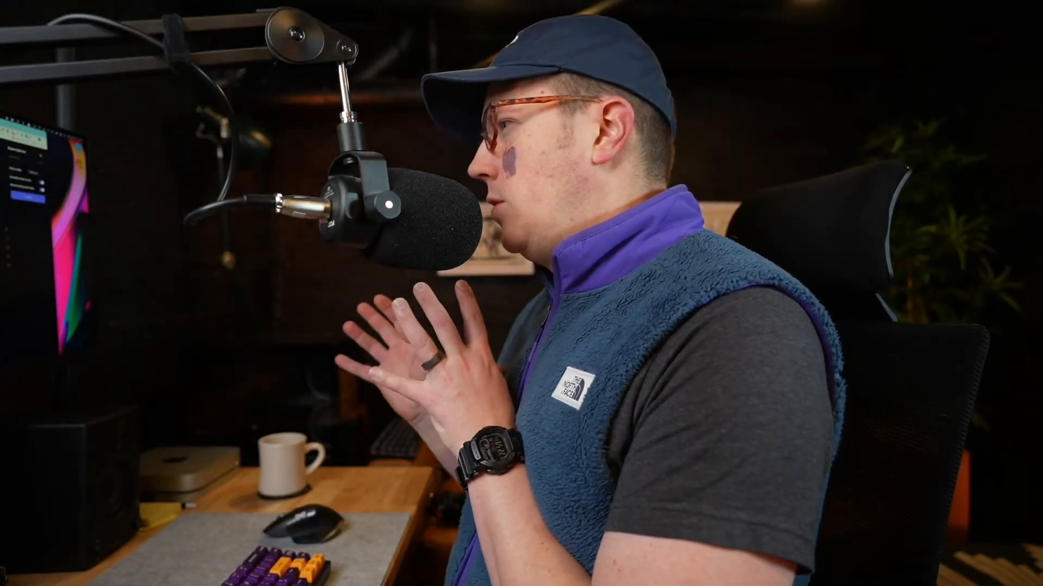